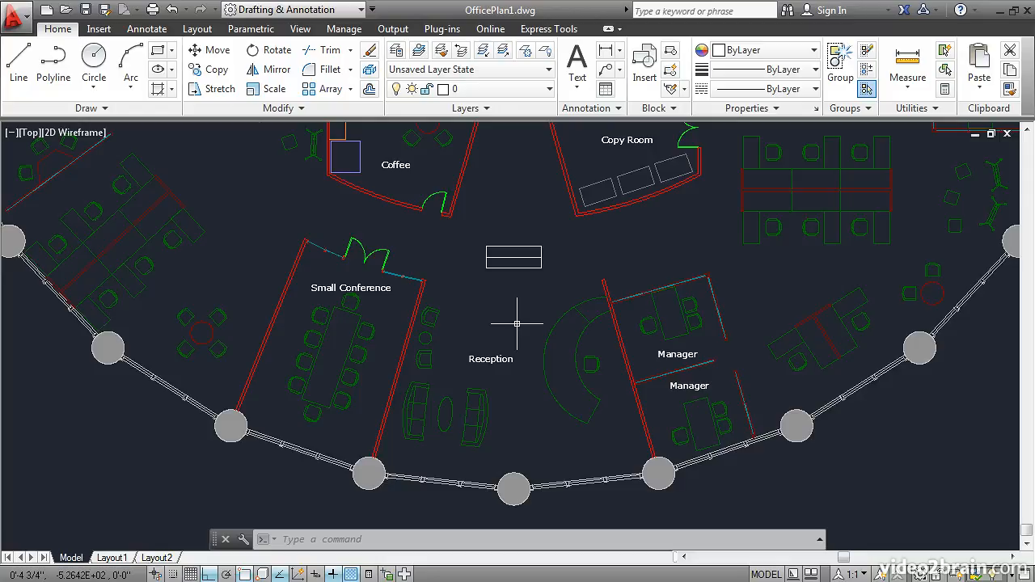
# Step: Start a new attribute definition for the two-row rectangle with tag LNAME and prompt "Employee Last Name"
pyautogui.scroll(2, 511, 308)
pyautogui.scroll(2, 501, 262)
pyautogui.moveTo(490, 261); pyautogui.dragTo(475, 368, button='middle')
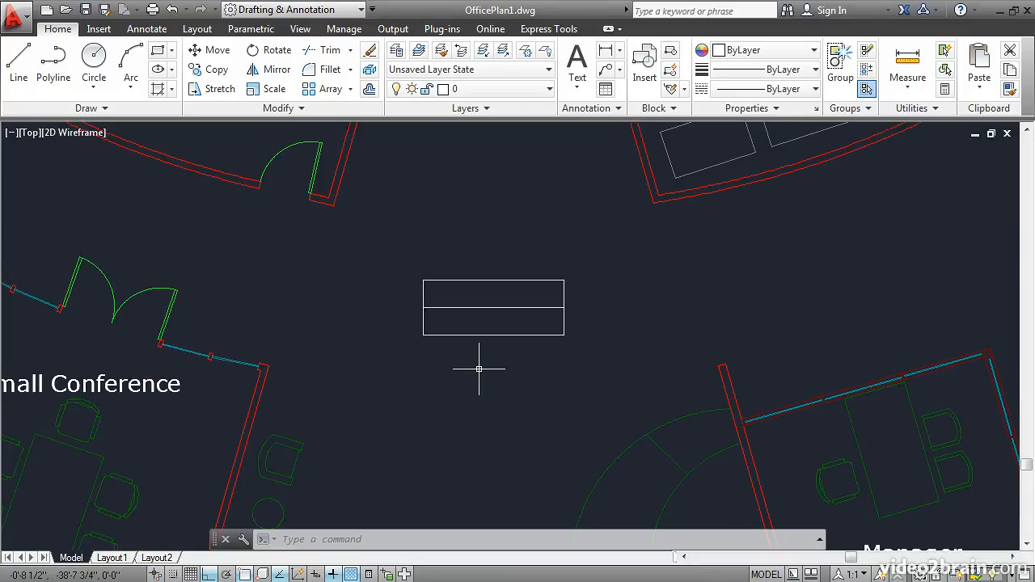
pyautogui.click(98, 28)
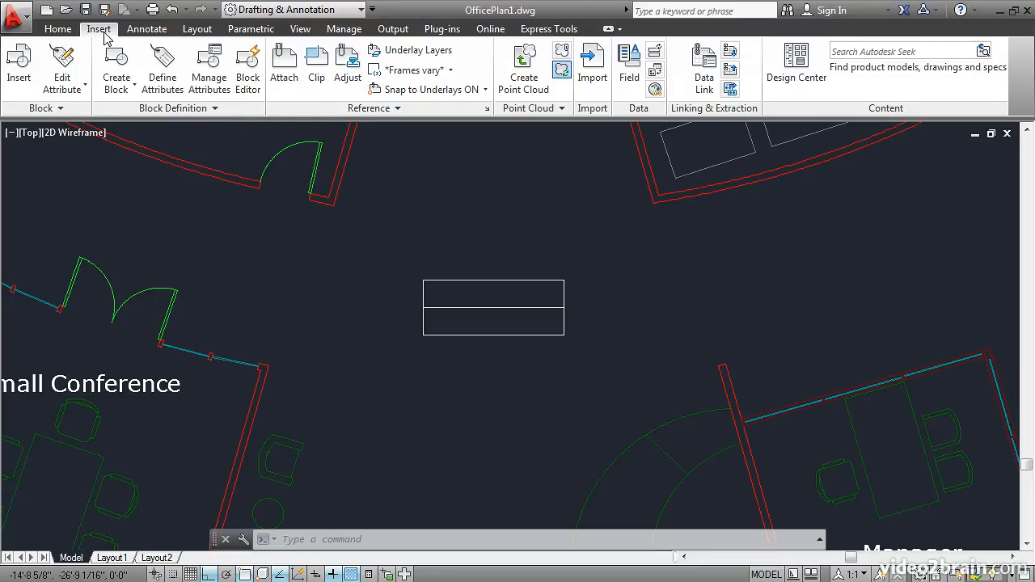
pyautogui.click(163, 64)
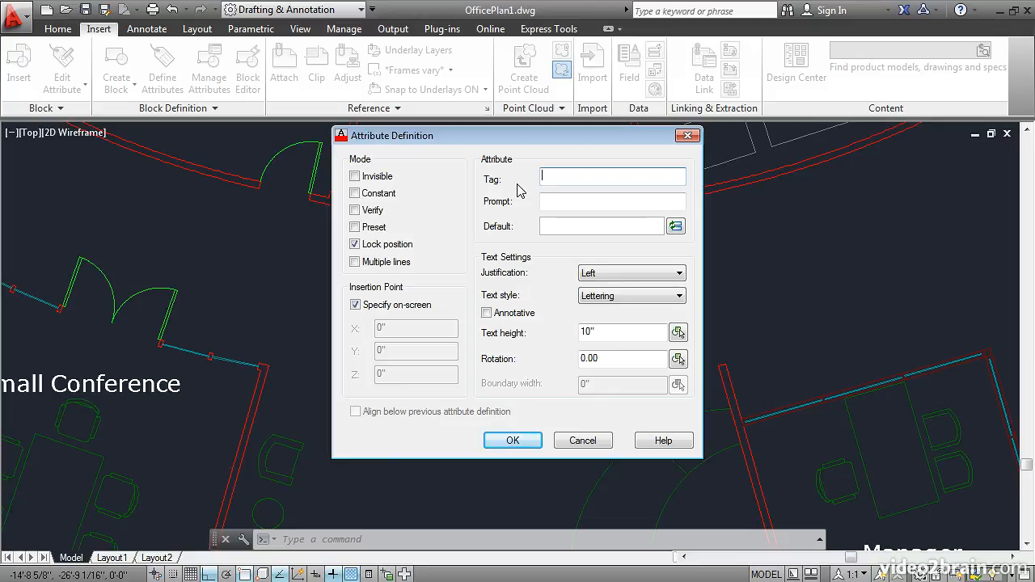
pyautogui.write('LNAME')
pyautogui.press('Tab')
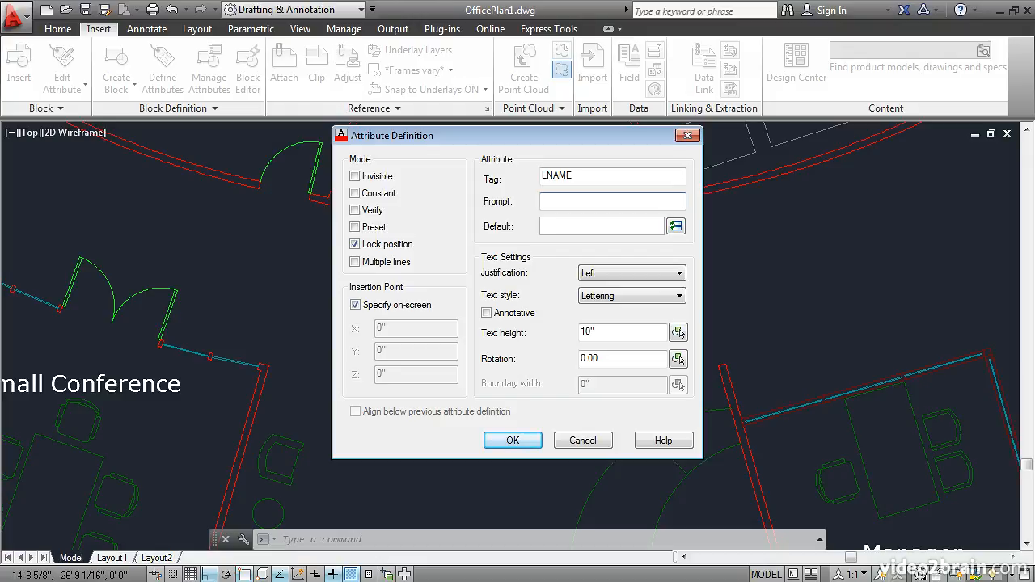
pyautogui.write('Employee Last Name')
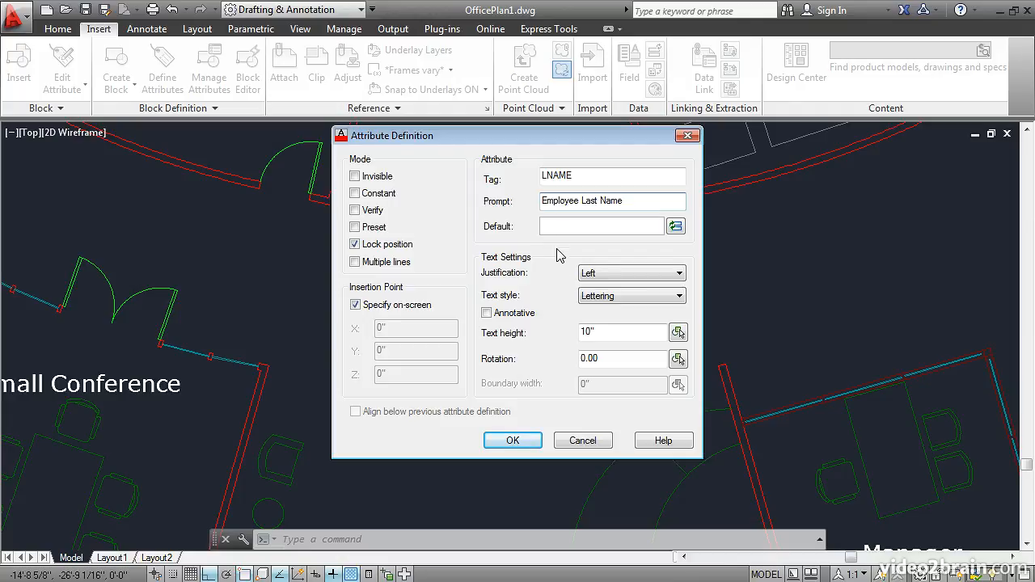
# Step: Give the LNAME attribute Middle center justification and place it at the centre of the rectangle's upper cell
pyautogui.click(610, 275)
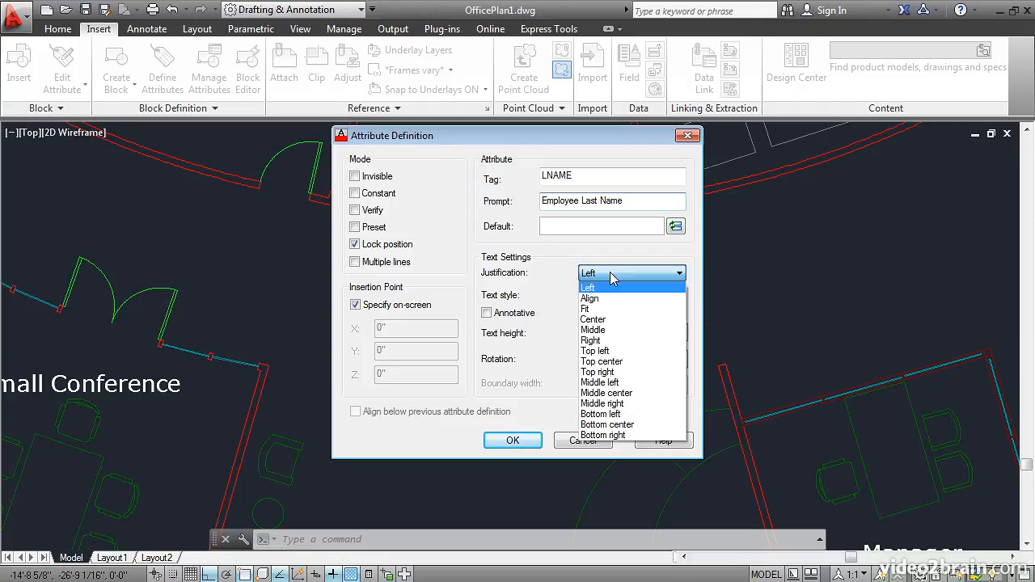
pyautogui.click(623, 393)
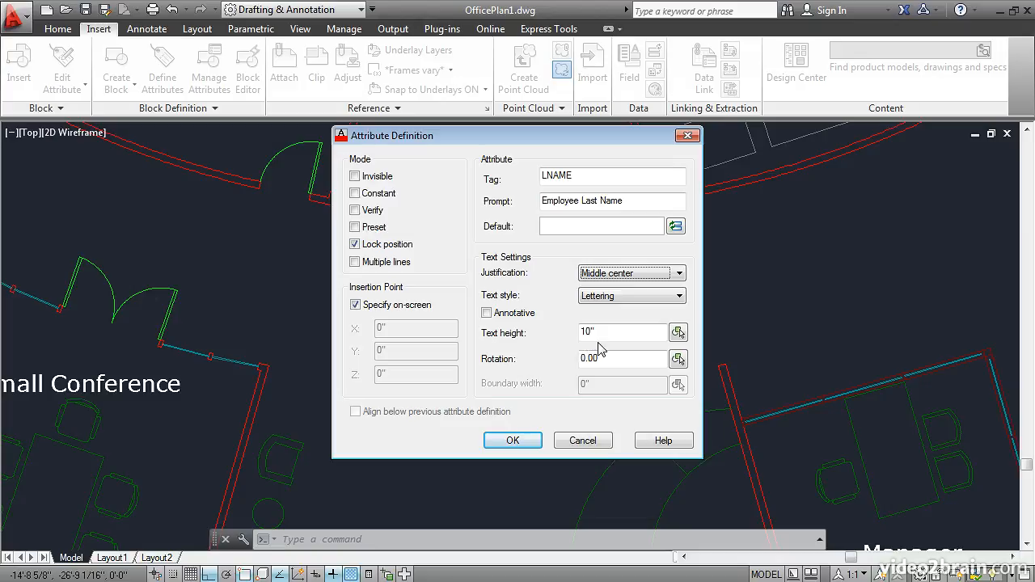
pyautogui.moveTo(601, 363)
pyautogui.click(505, 444)
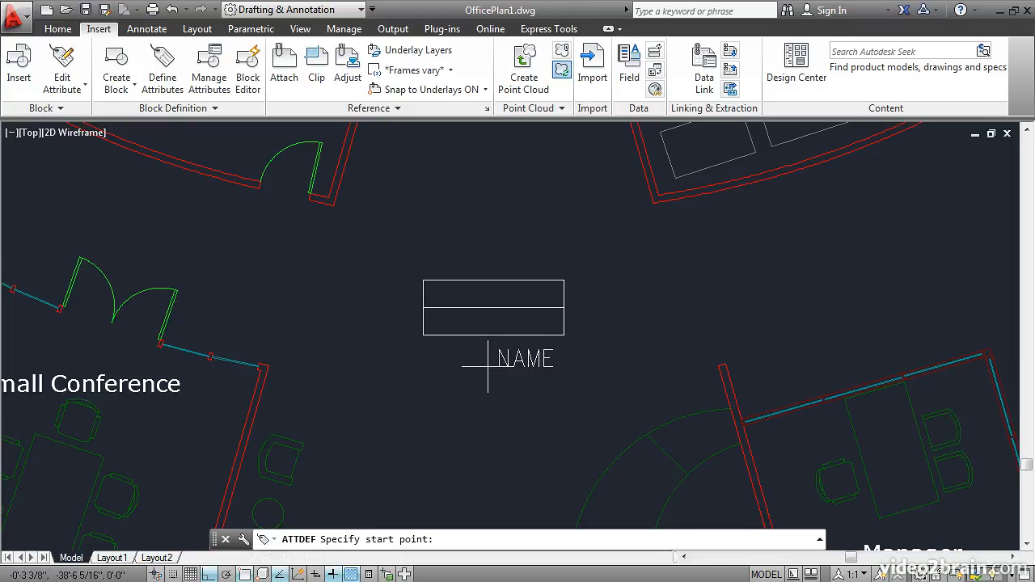
pyautogui.scroll(2, 487, 366)
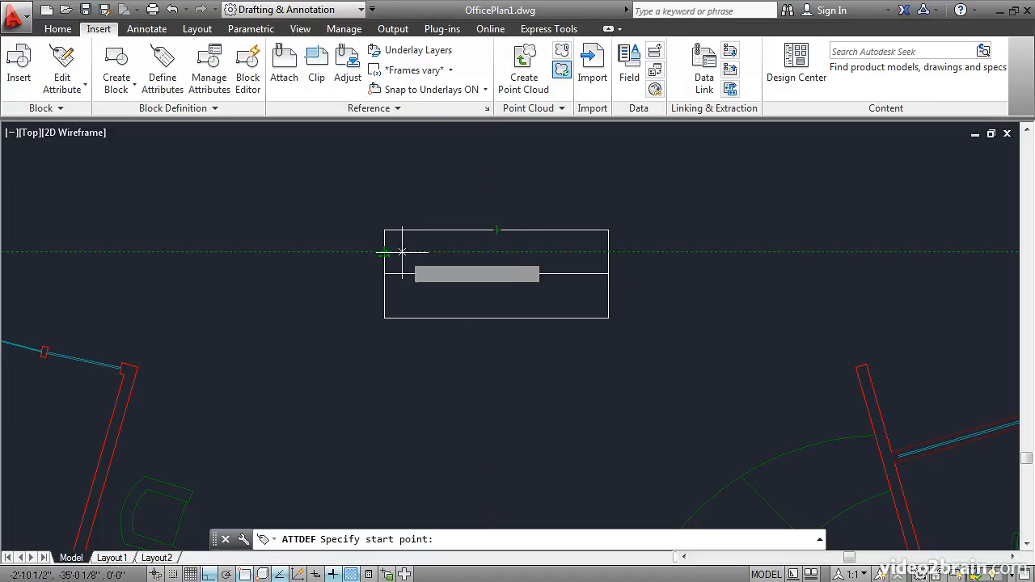
pyautogui.click(496, 252)
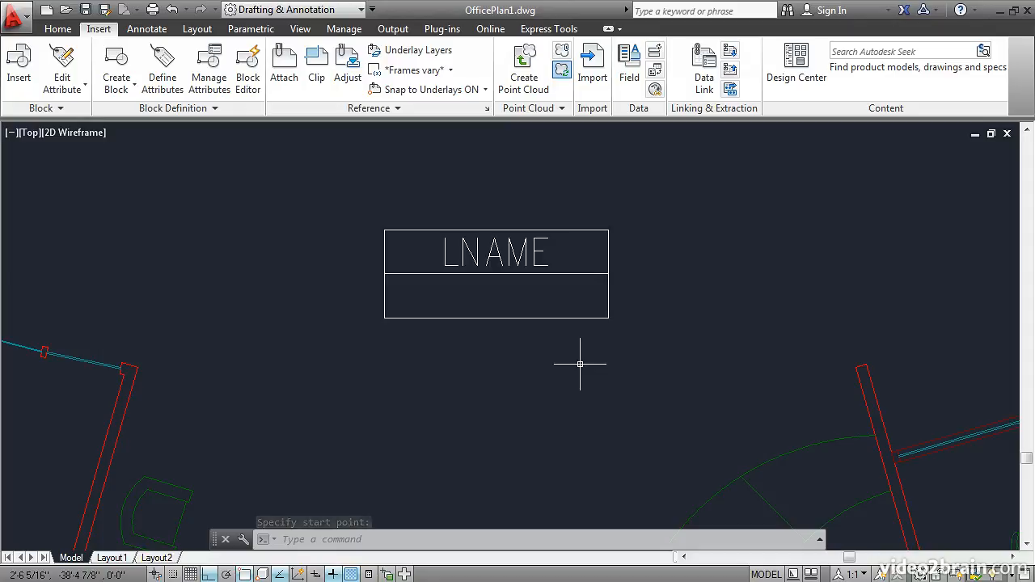
# Step: Start another attribute definition with tag RMNO, prompt "Room Number" and default value 1500
pyautogui.press('Return')
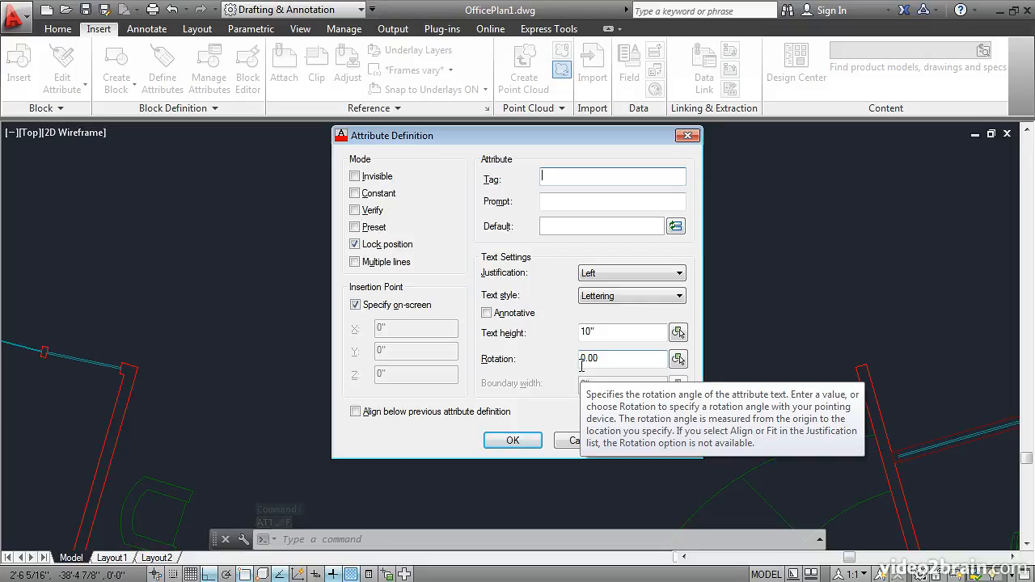
pyautogui.write('R')
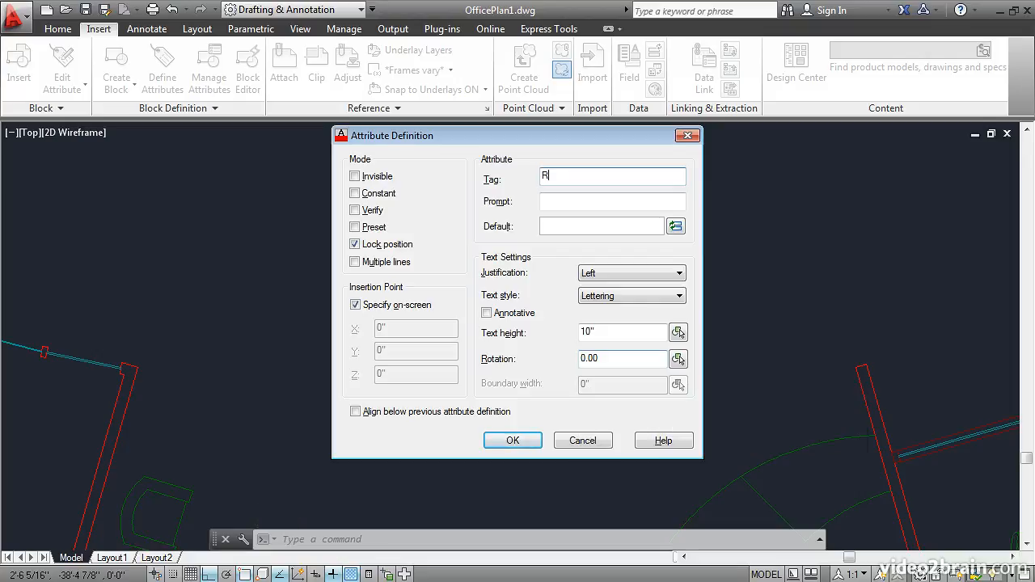
pyautogui.write('MNO')
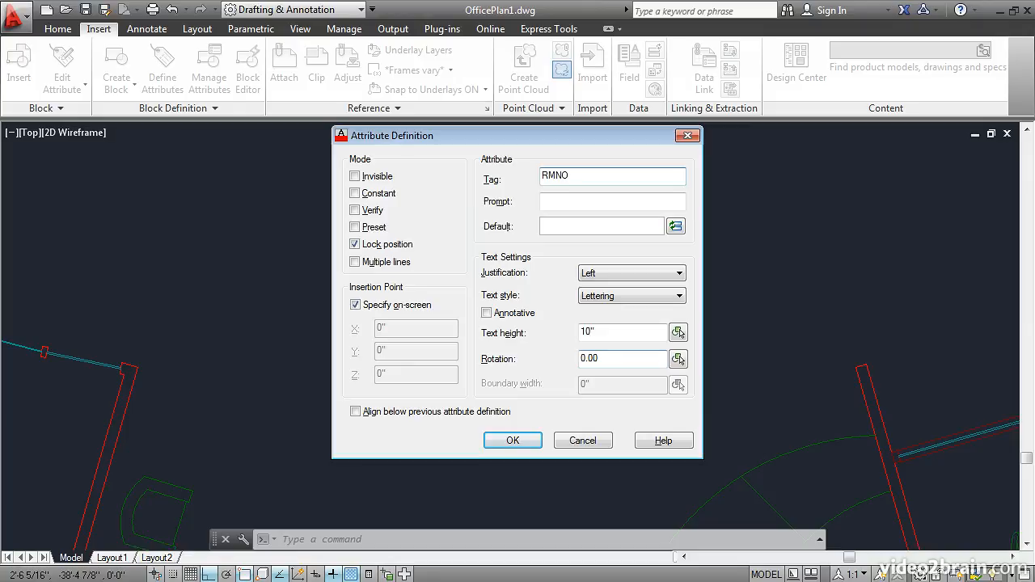
pyautogui.press('Tab')
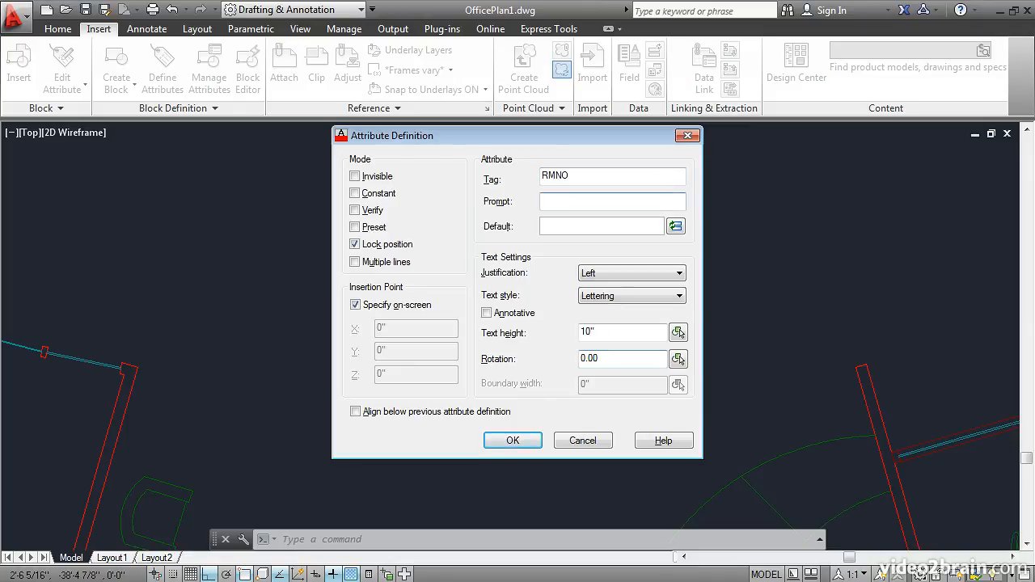
pyautogui.write('Room Number')
pyautogui.click(556, 228)
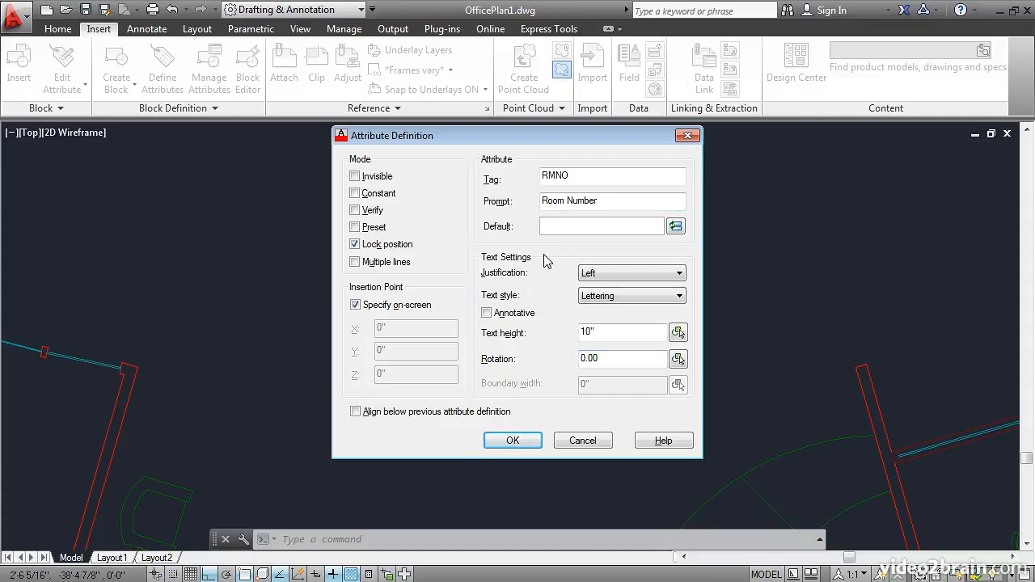
pyautogui.write('1500')
# Step: Give the RMNO attribute Middle center justification and place it at the centre of the rectangle's lower cell
pyautogui.click(621, 275)
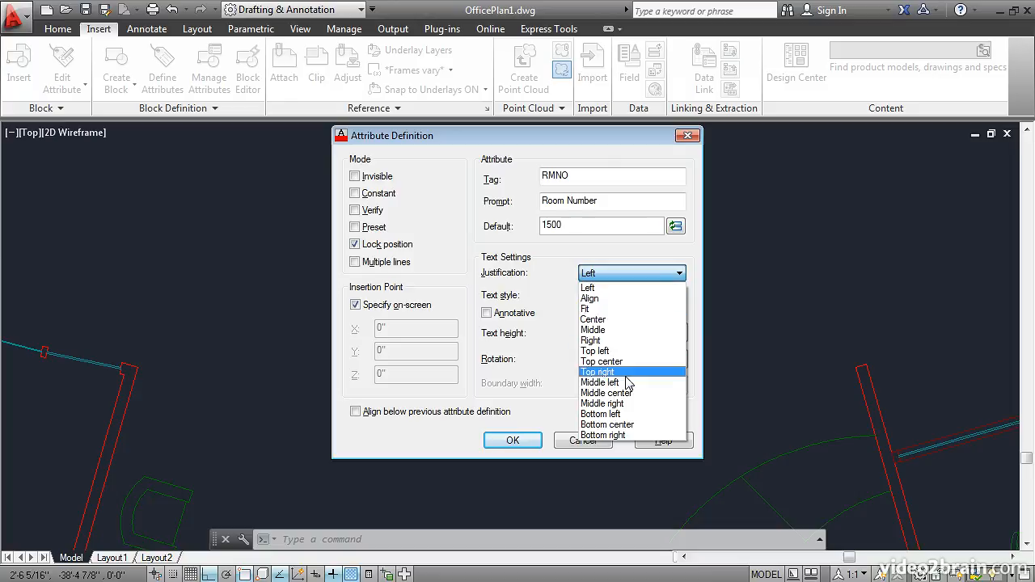
pyautogui.click(630, 393)
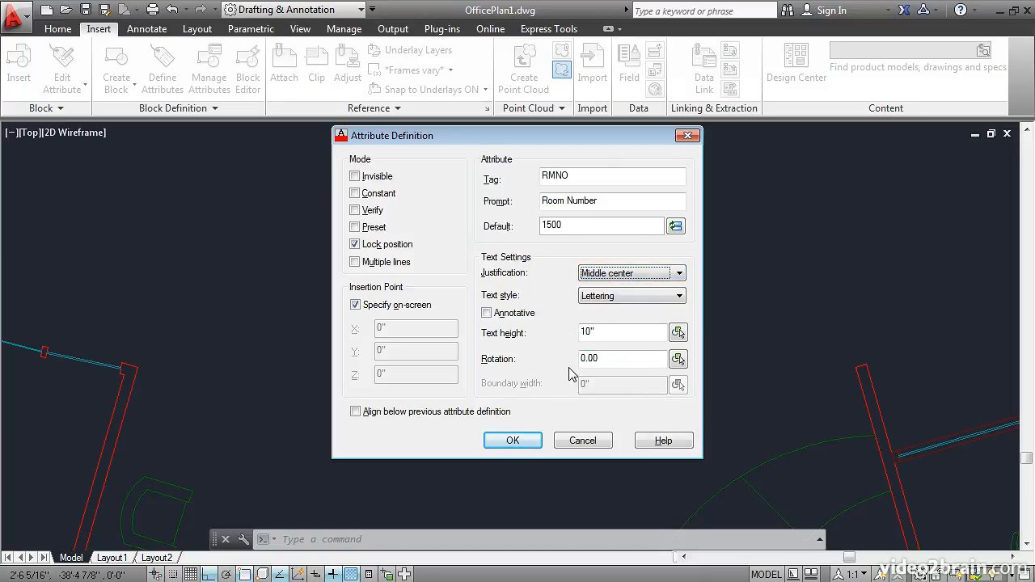
pyautogui.click(516, 441)
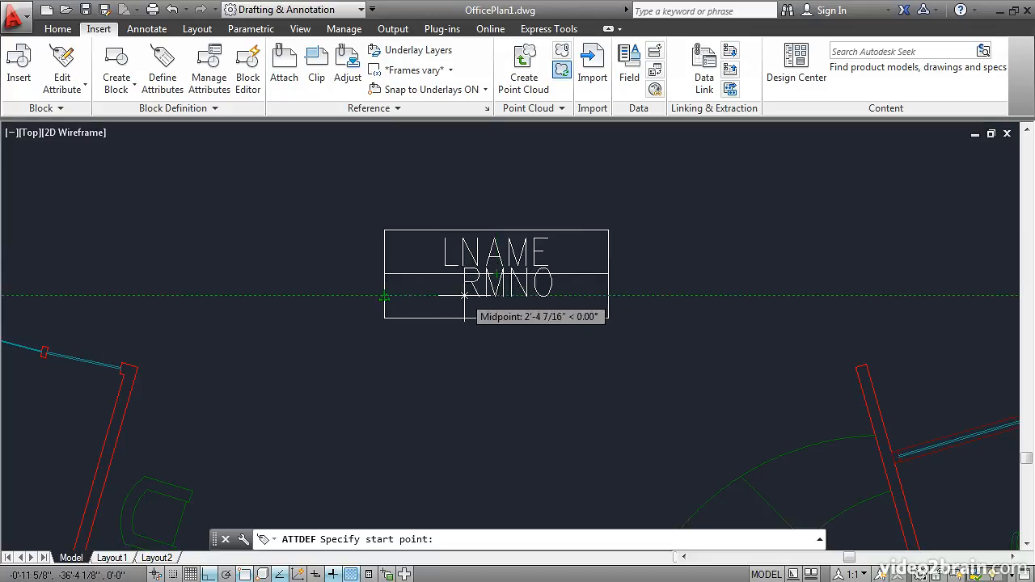
pyautogui.click(495, 296)
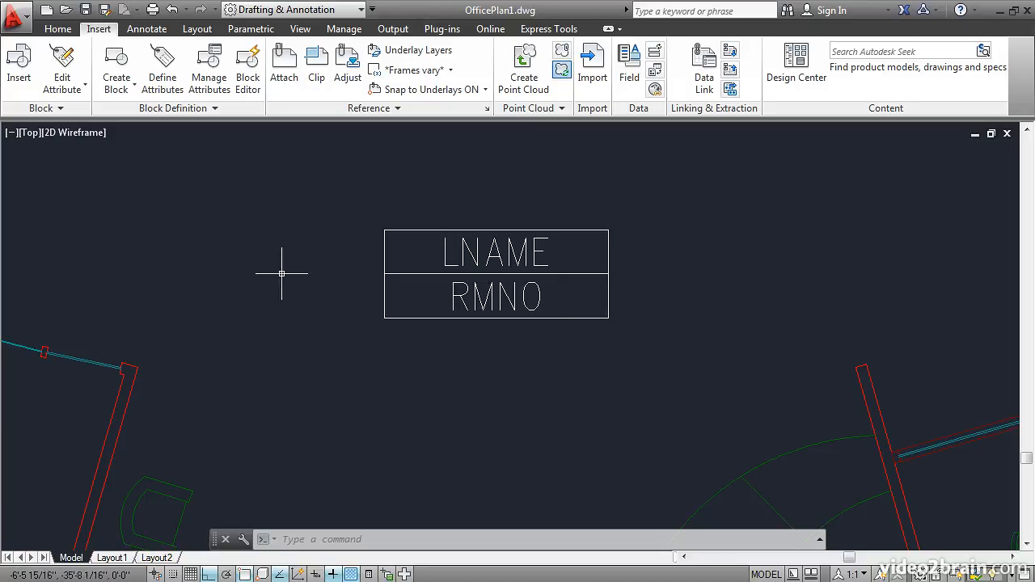
# Step: Start a third attribute definition with tag DEPT, prompt "Department" and default value General
pyautogui.click(160, 89)
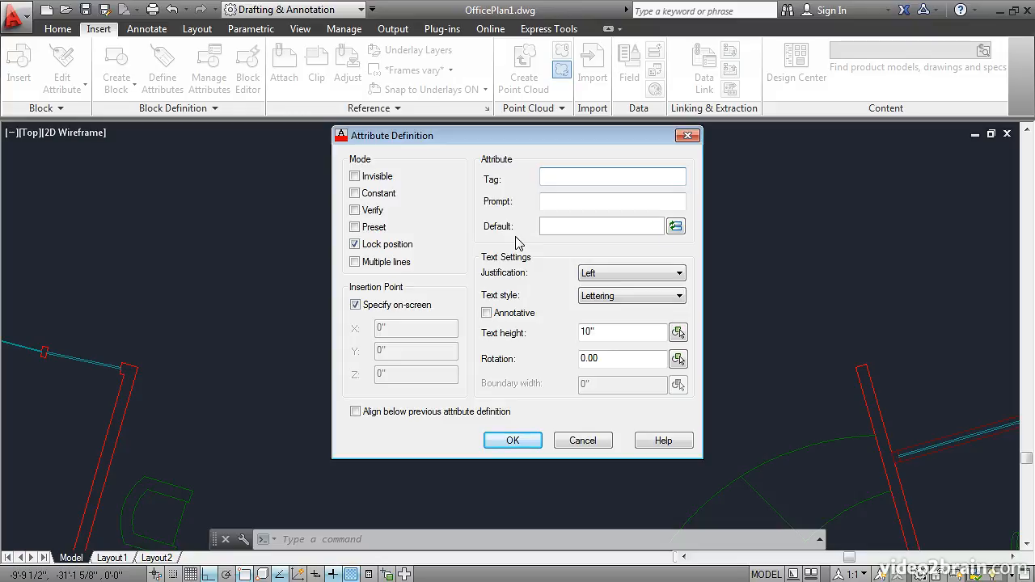
pyautogui.write('DEPT')
pyautogui.press('Tab')
pyautogui.write('D')
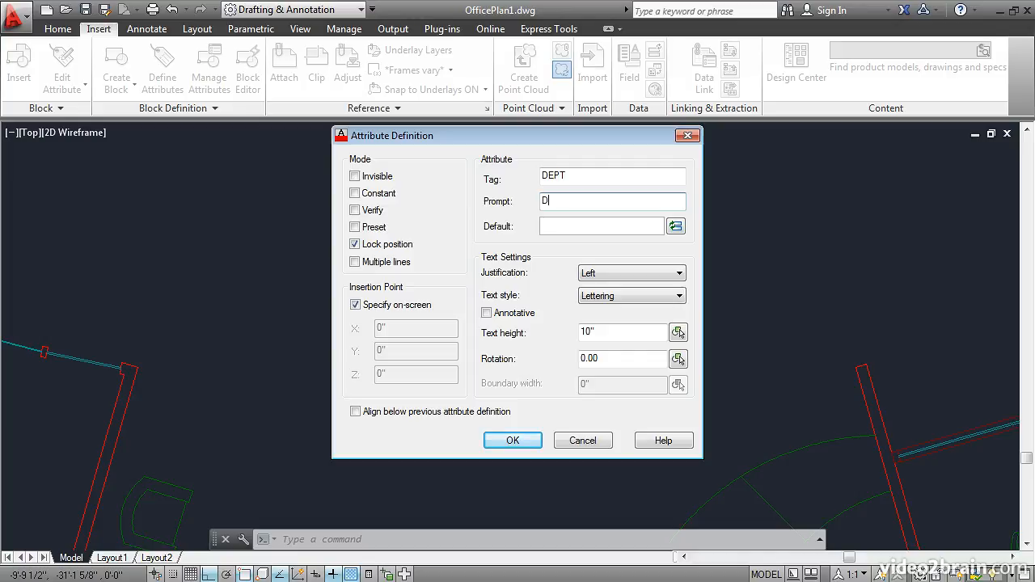
pyautogui.write('epartment')
pyautogui.click(547, 227)
pyautogui.write('General')
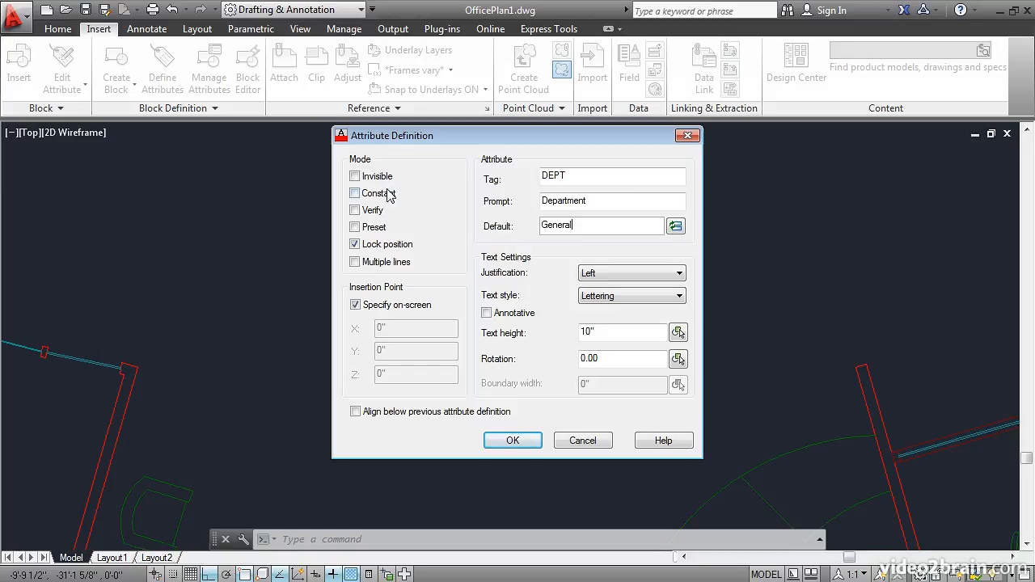
# Step: Make the DEPT attribute invisible with Middle center justification and place it about 11" above the midpoint of the rectangle's top edge
pyautogui.click(354, 177)
pyautogui.click(616, 279)
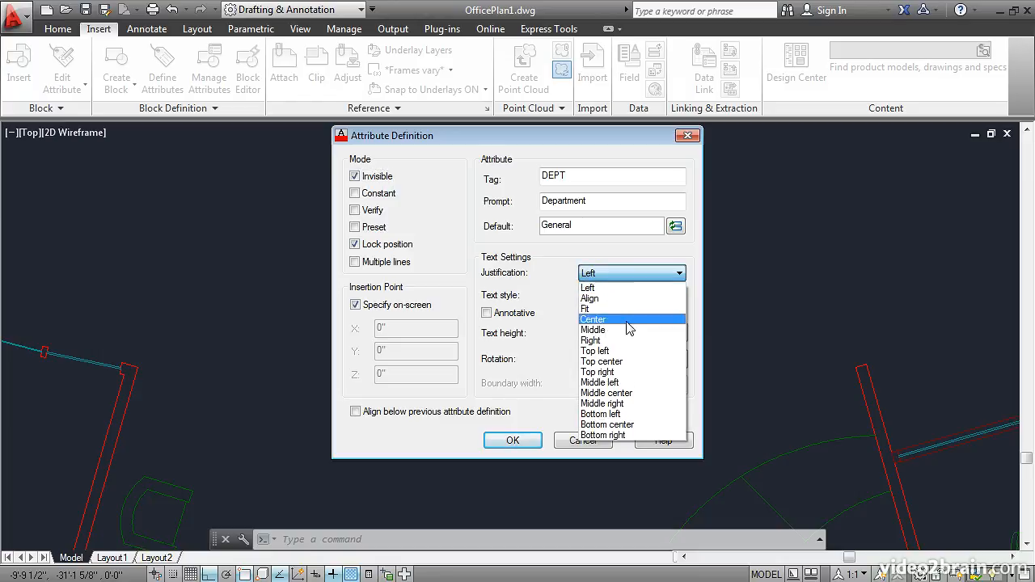
pyautogui.click(630, 393)
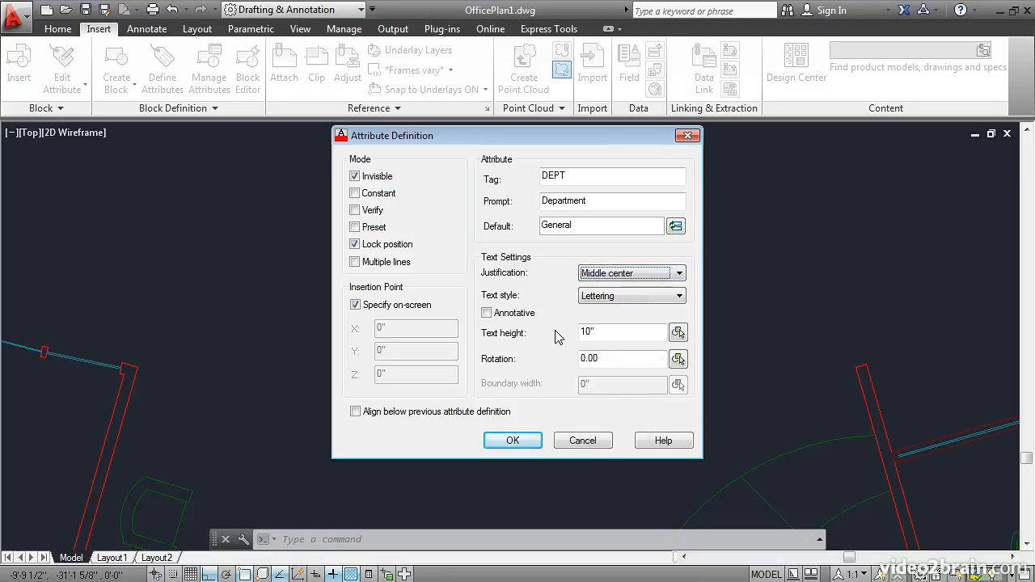
pyautogui.click(513, 442)
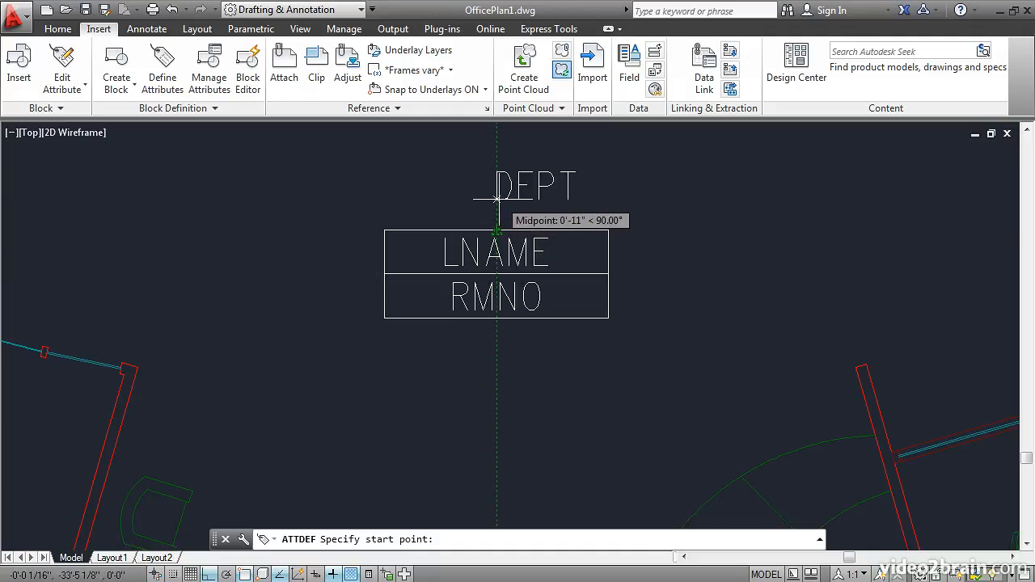
pyautogui.click(497, 203)
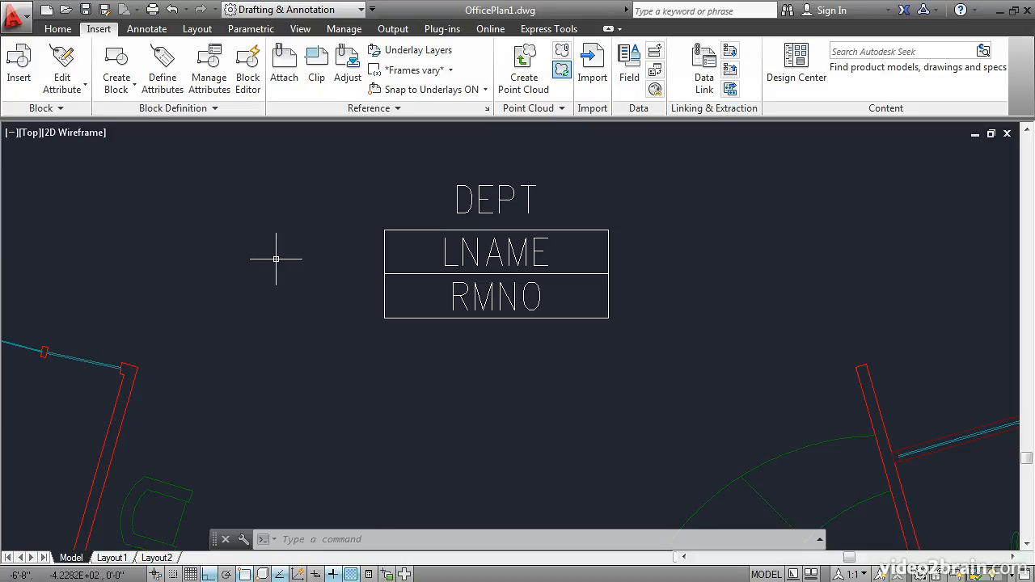